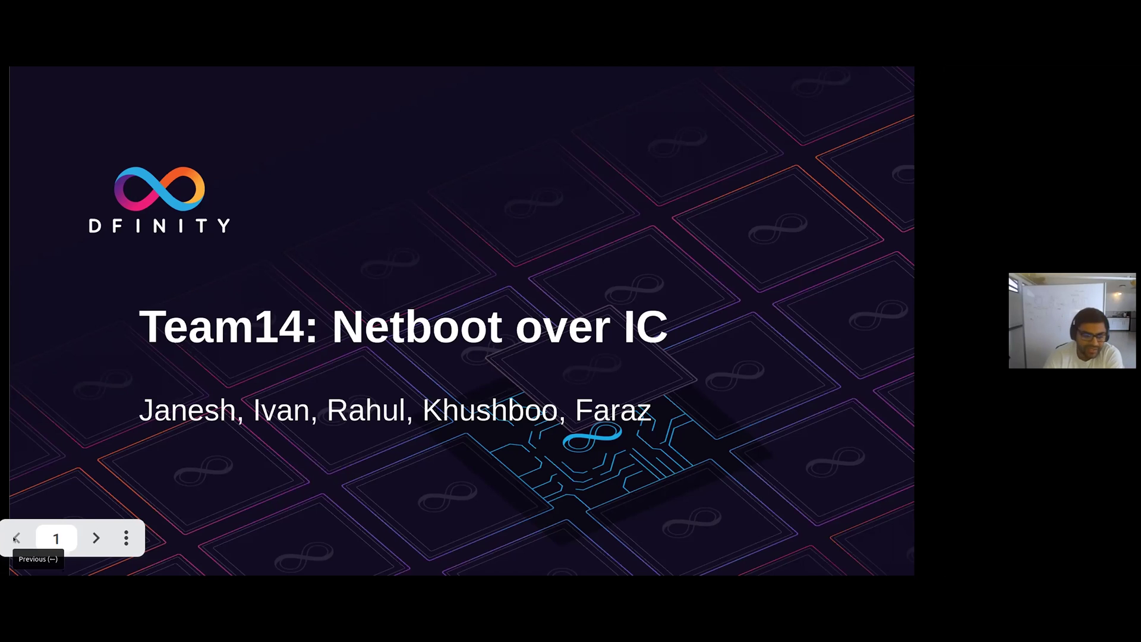
# Advance the slideshow from the title slide to the Use case slide.
pyautogui.click(96, 538)
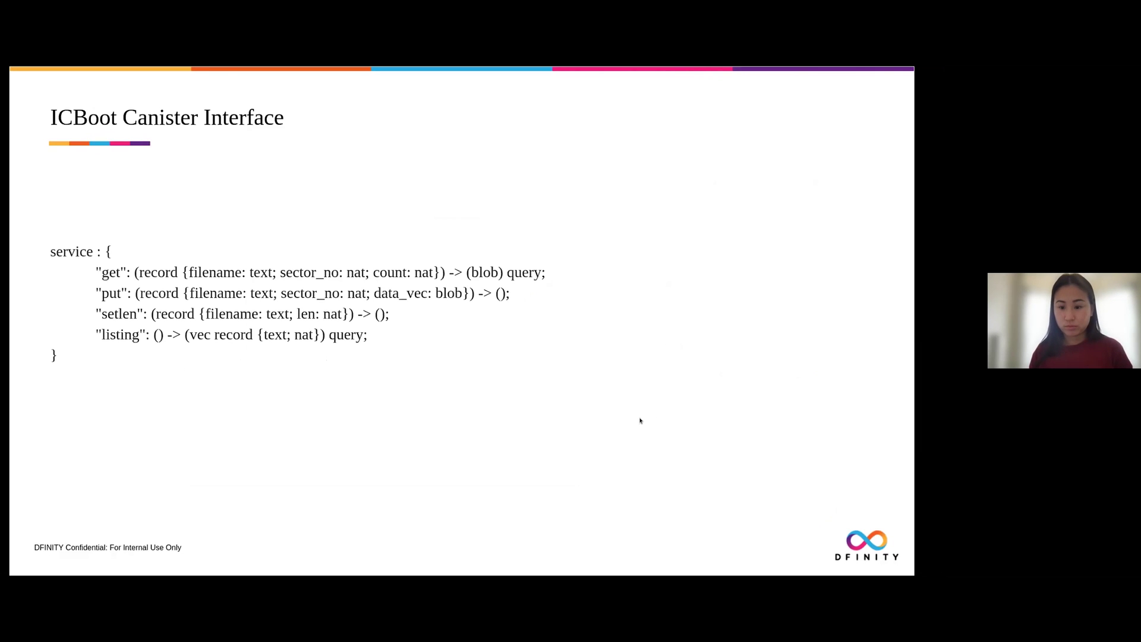
pyautogui.press('Right')
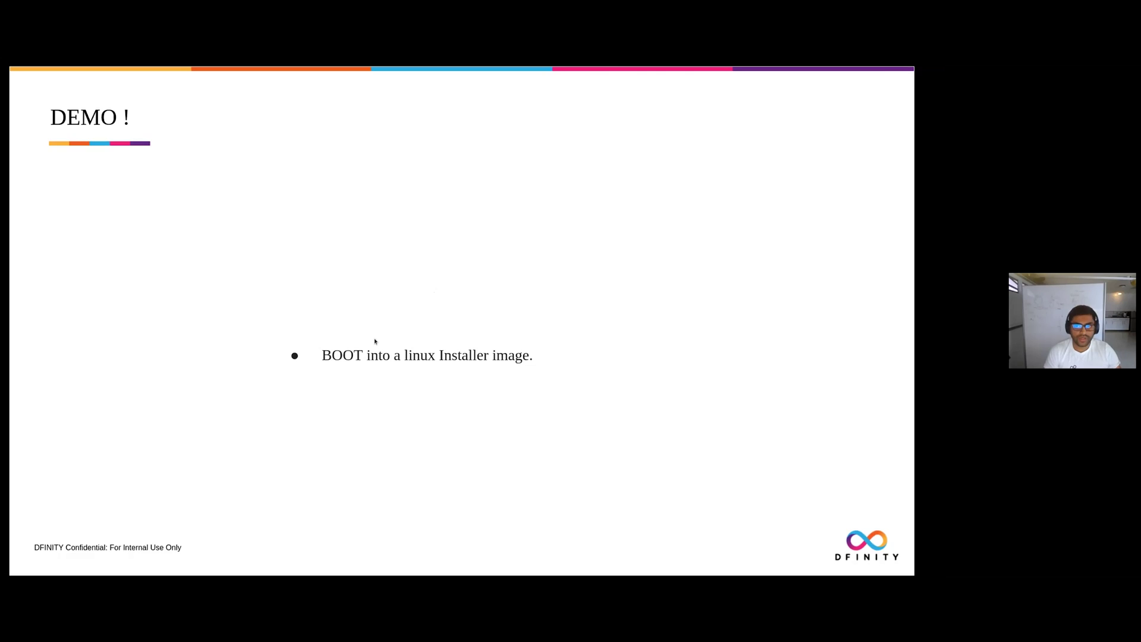
# Exit the slideshow at the DEMO slide and hide the browser to reveal the terminal and vm1 windows.
pyautogui.press('Escape')
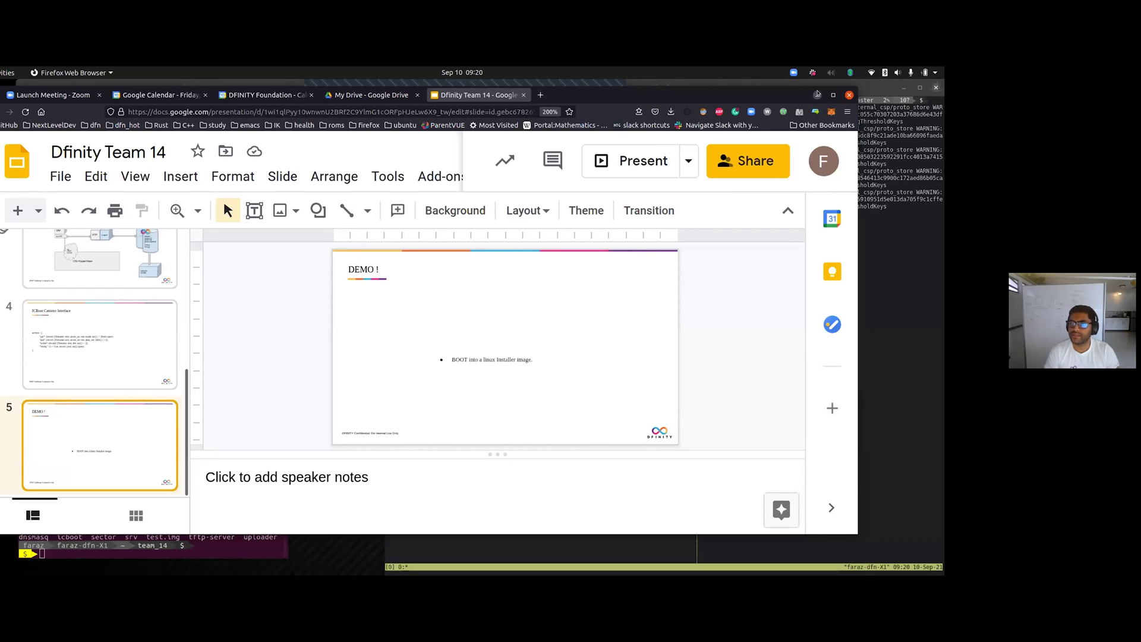
pyautogui.click(817, 94)
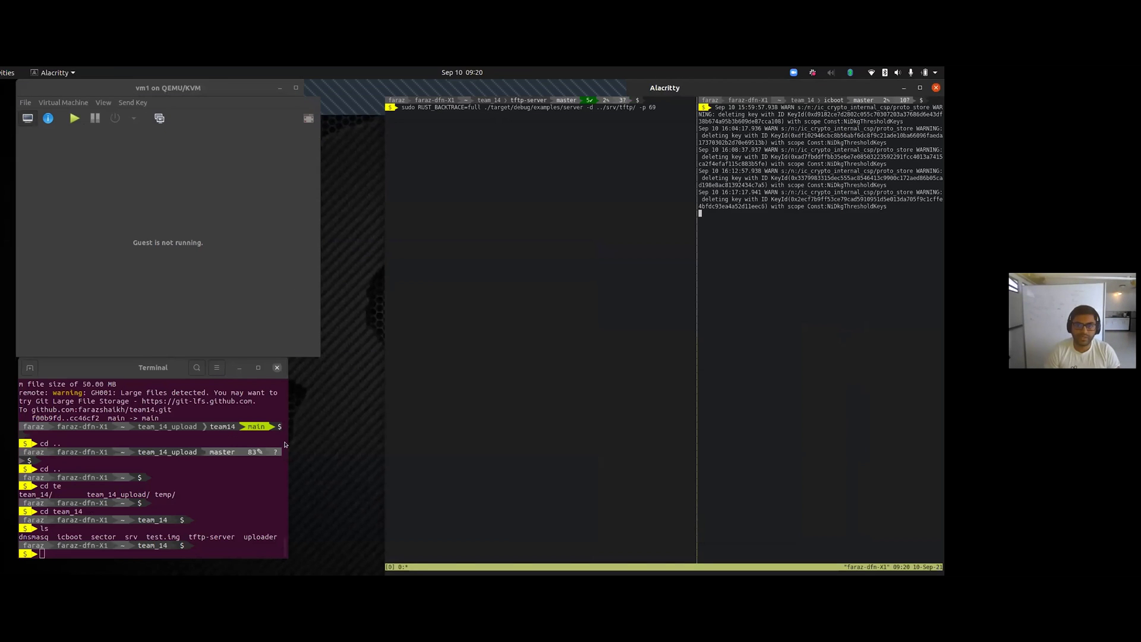
# Start the TFTP server at 0.0.0.0:69 in the left pane and stop the right pane's log process.
pyautogui.click(546, 136)
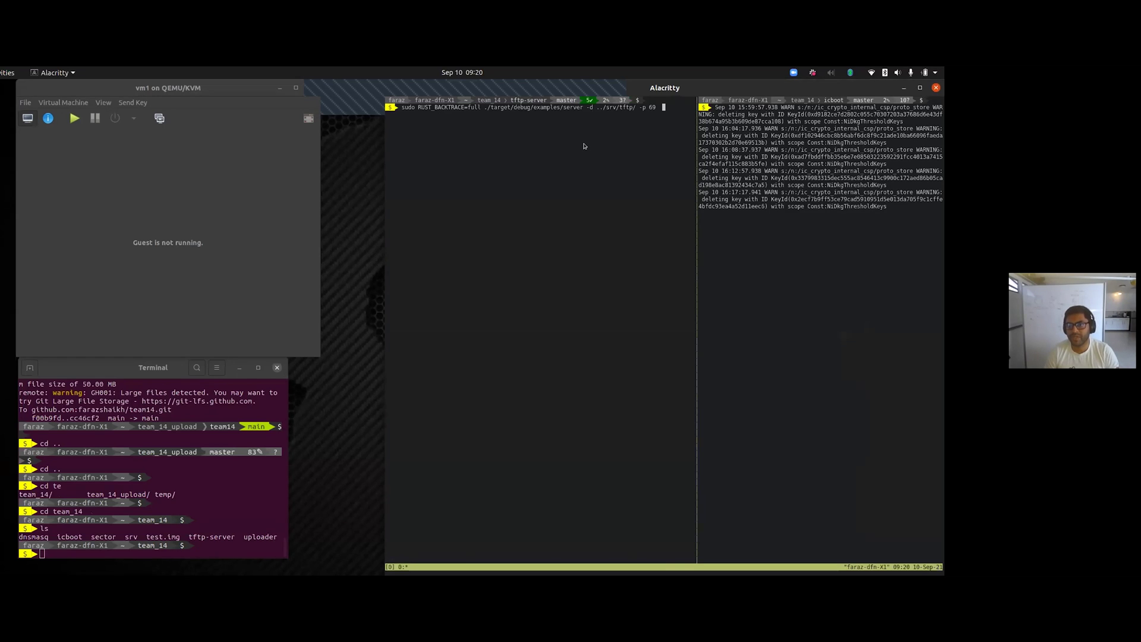
pyautogui.press('Return')
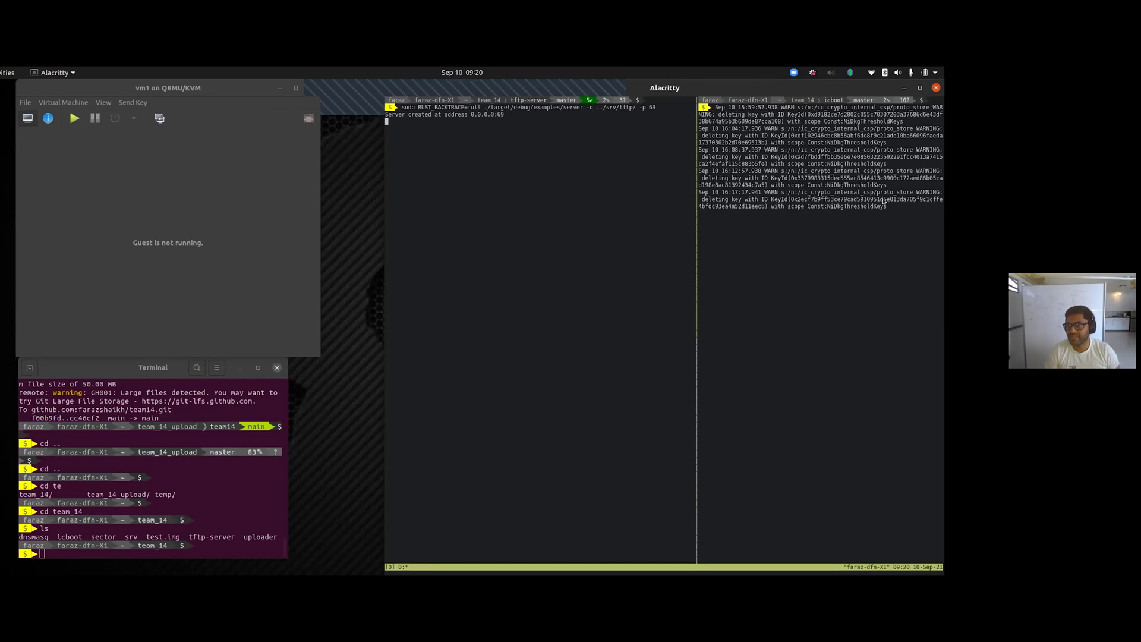
pyautogui.click(774, 190)
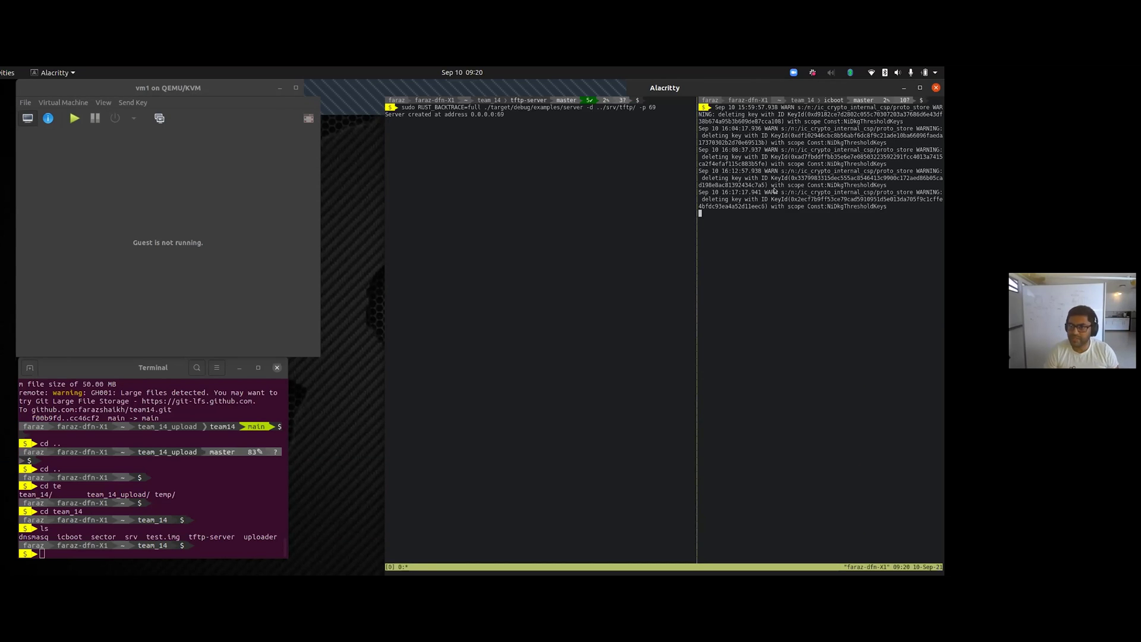
pyautogui.hotkey('ctrl', 'c')
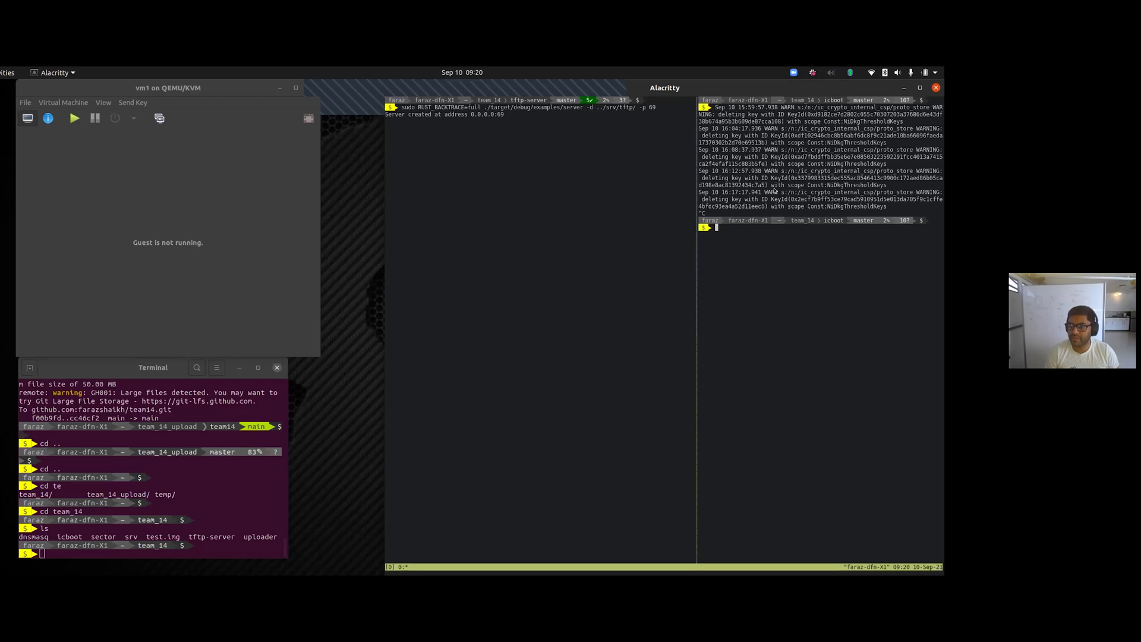
# Clear the right pane and run 'dfx canister call icboot listing' to show the ubuntu-installer/amd64 boot files.
pyautogui.hotkey('ctrl', 'l')
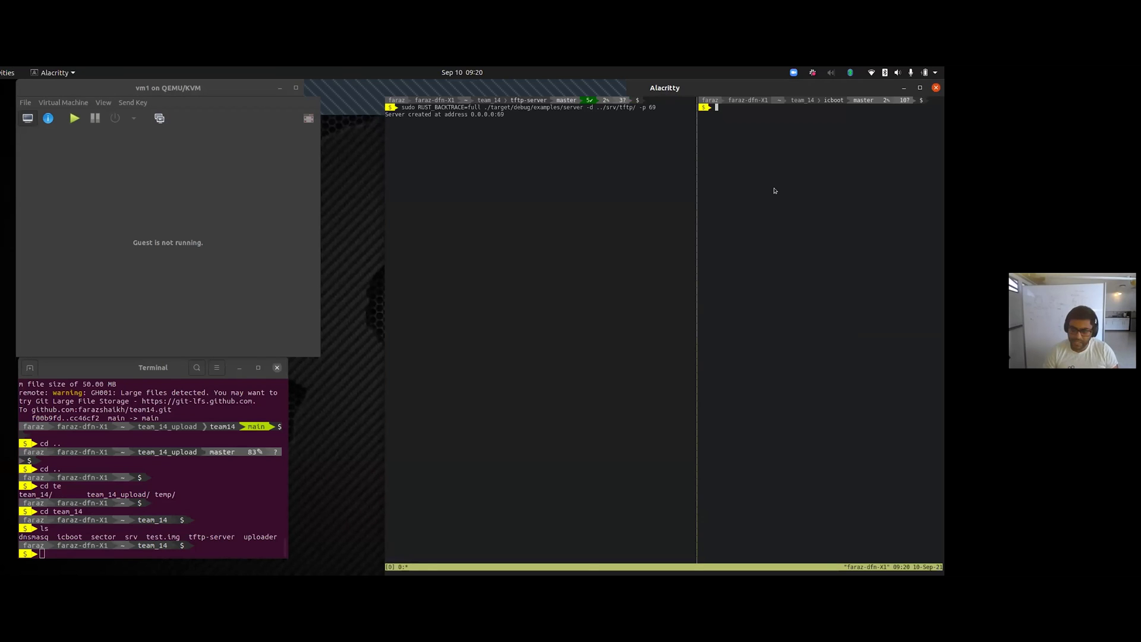
pyautogui.hotkey('ctrl', 'r')
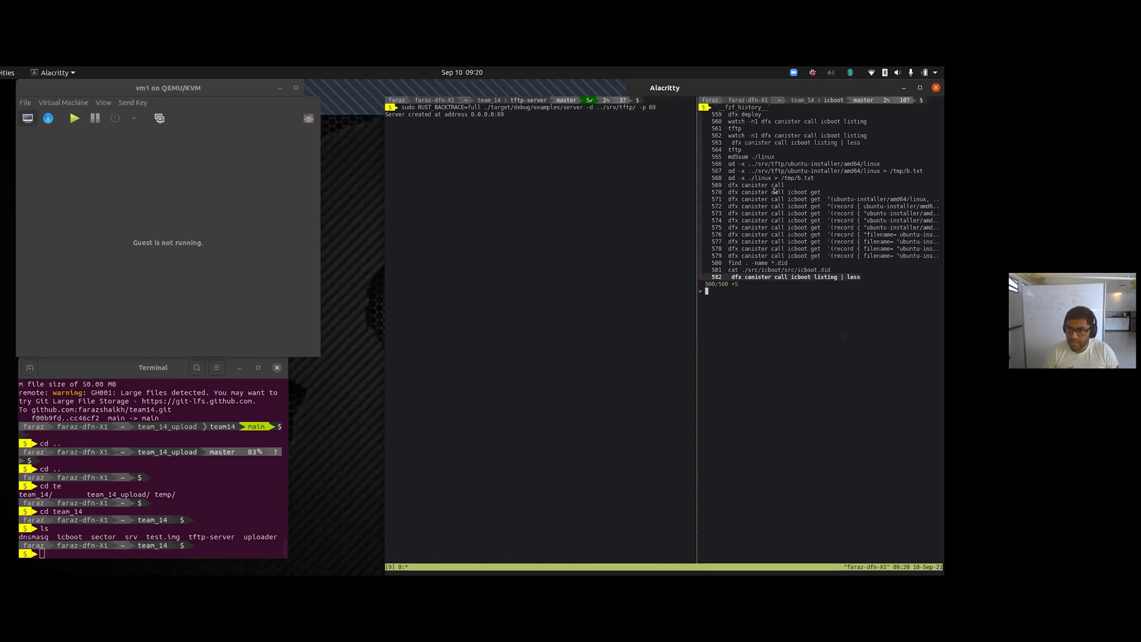
pyautogui.write('list')
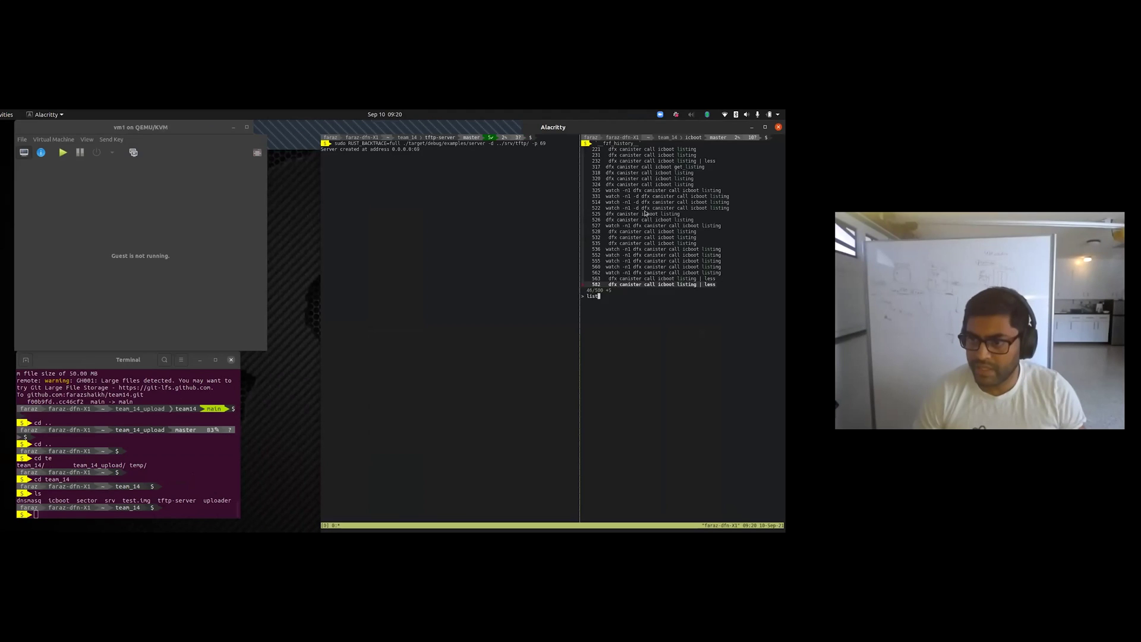
pyautogui.press('Return')
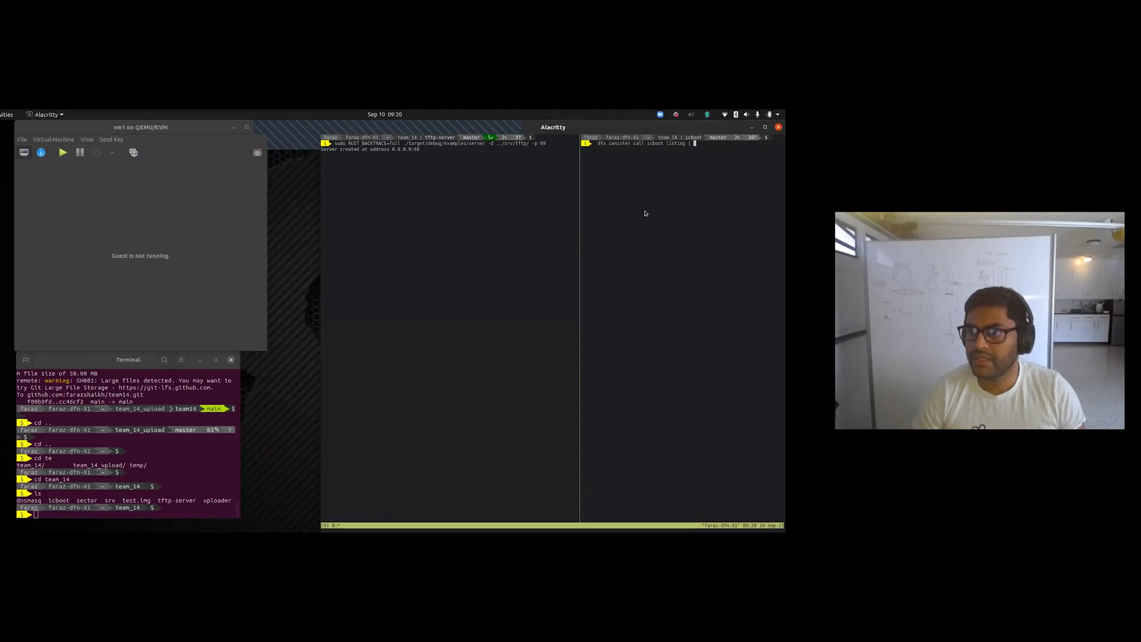
pyautogui.press('BackSpace')
pyautogui.press('BackSpace')
pyautogui.press('BackSpace')
pyautogui.press('BackSpace')
pyautogui.press('BackSpace')
pyautogui.press('BackSpace')
pyautogui.press('BackSpace')
pyautogui.press('Return')
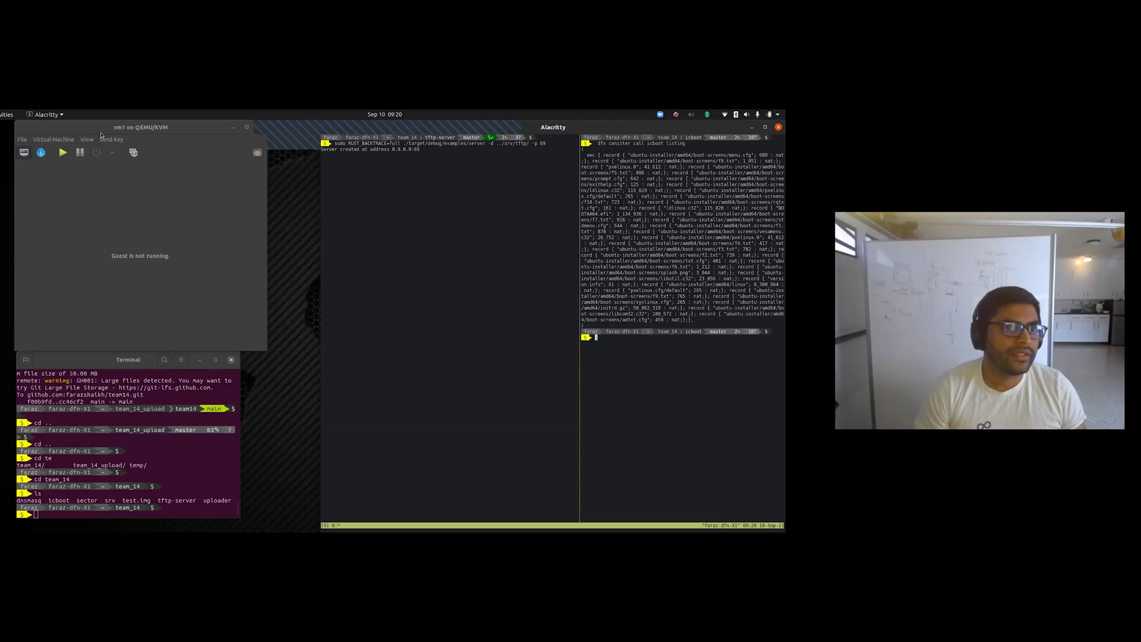
pyautogui.click(170, 128)
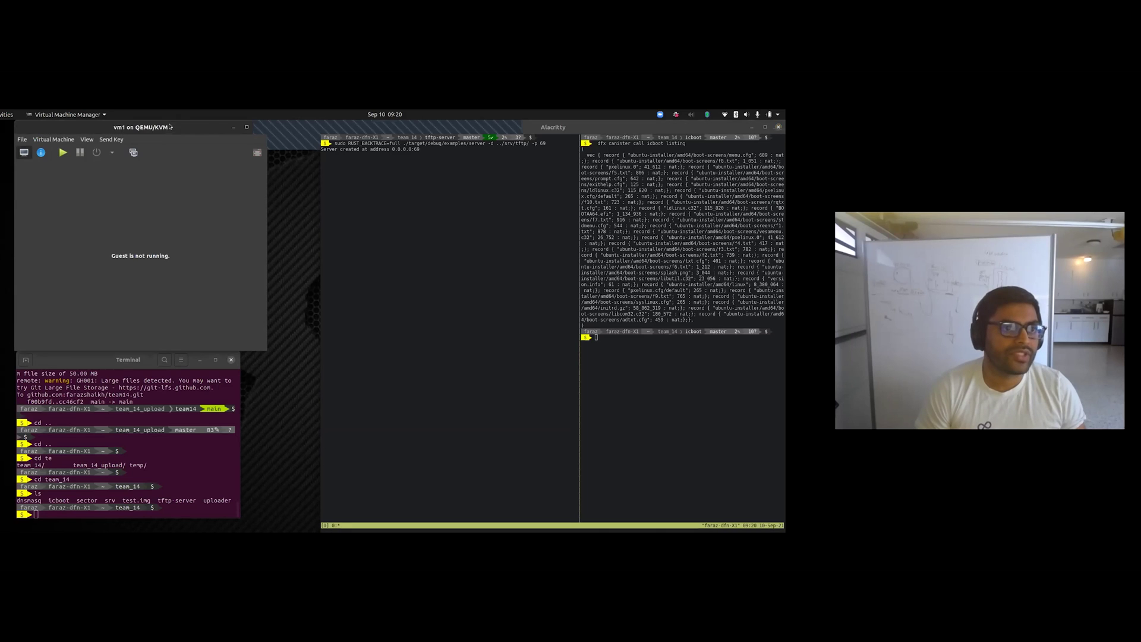
# Power on vm1 so it boots into iPXE and configures its net0 interface.
pyautogui.click(64, 154)
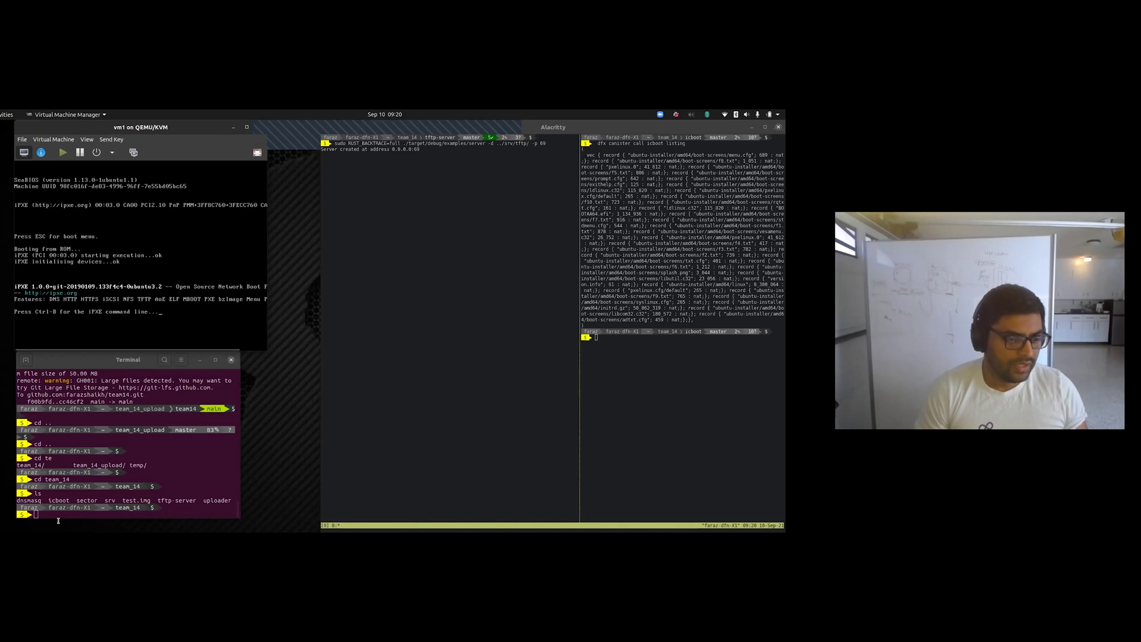
pyautogui.click(77, 502)
pyautogui.hotkey('ctrl', 'r')
# Open the default network's XML via 'sudo virsh net-edit default', then select Help in vm1's Ubuntu installer boot menu.
pyautogui.write('vir')
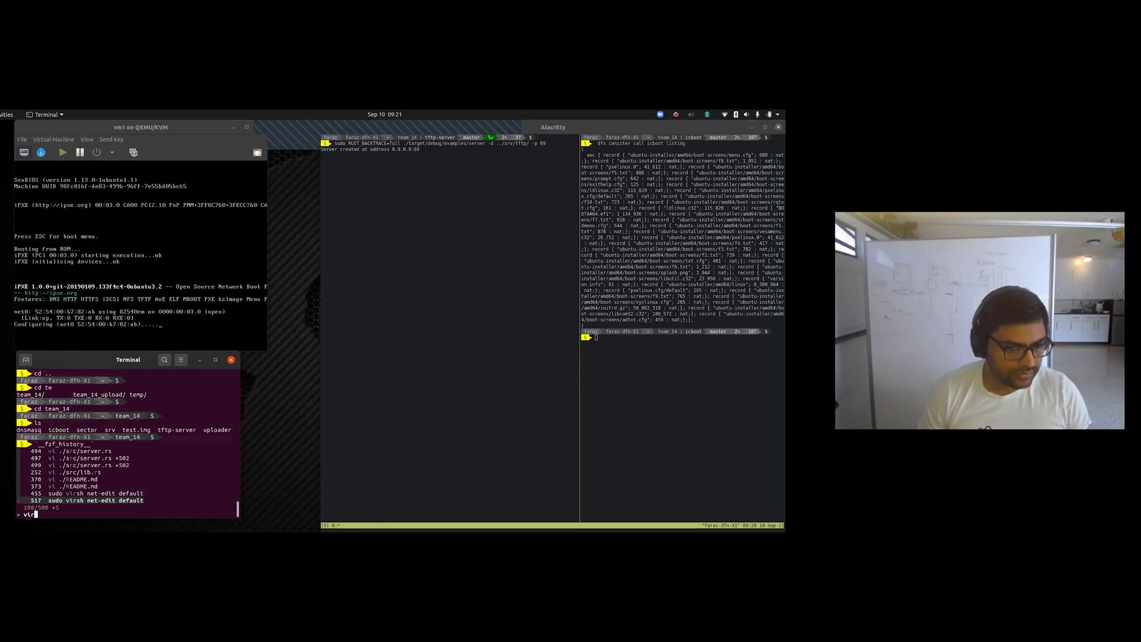
pyautogui.press('Return')
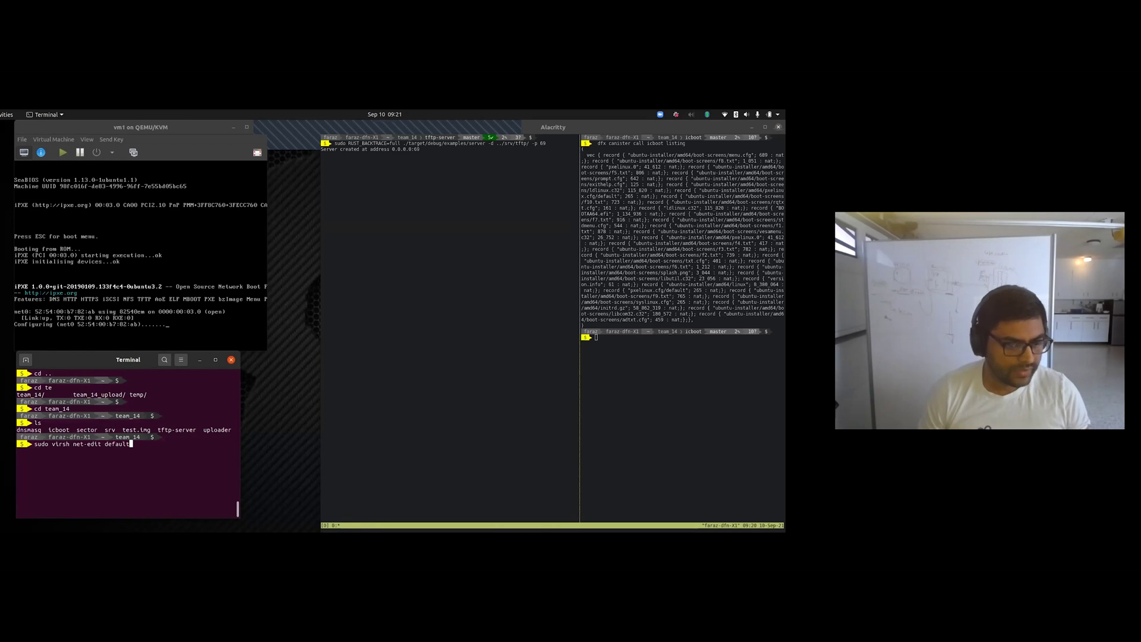
pyautogui.press('Return')
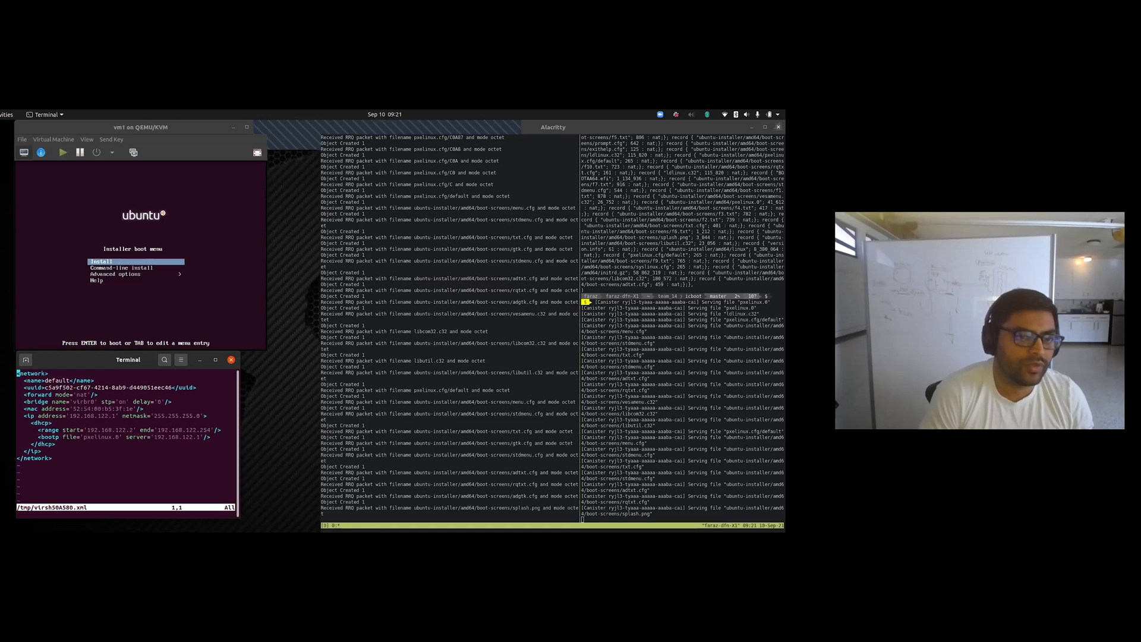
pyautogui.click(27, 218)
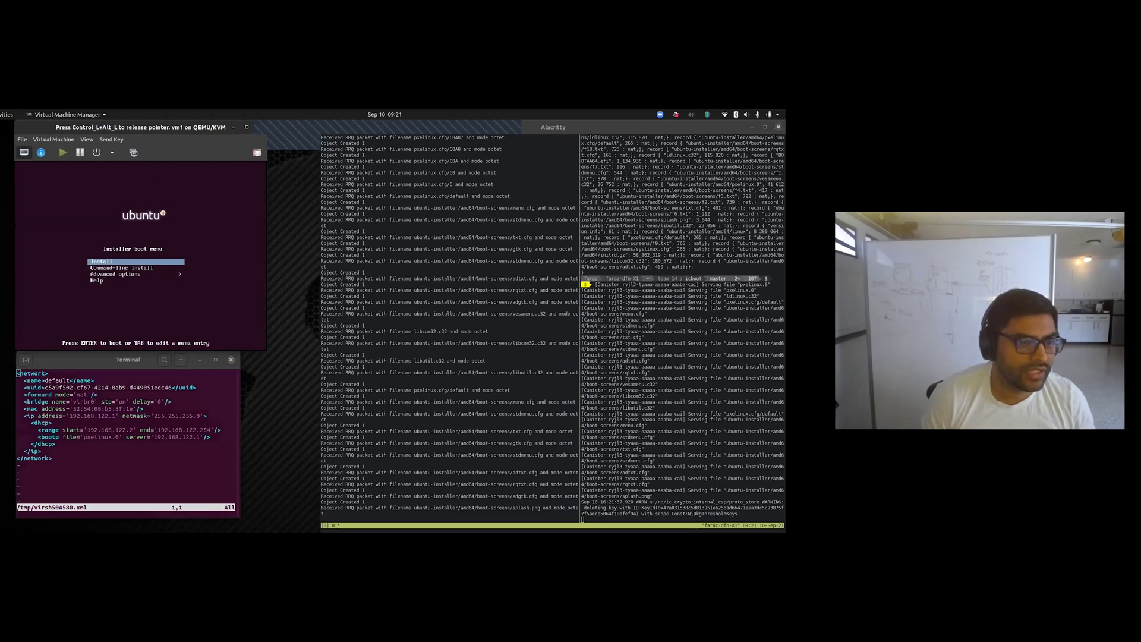
pyautogui.press('Down')
pyautogui.press('Down')
pyautogui.press('Down')
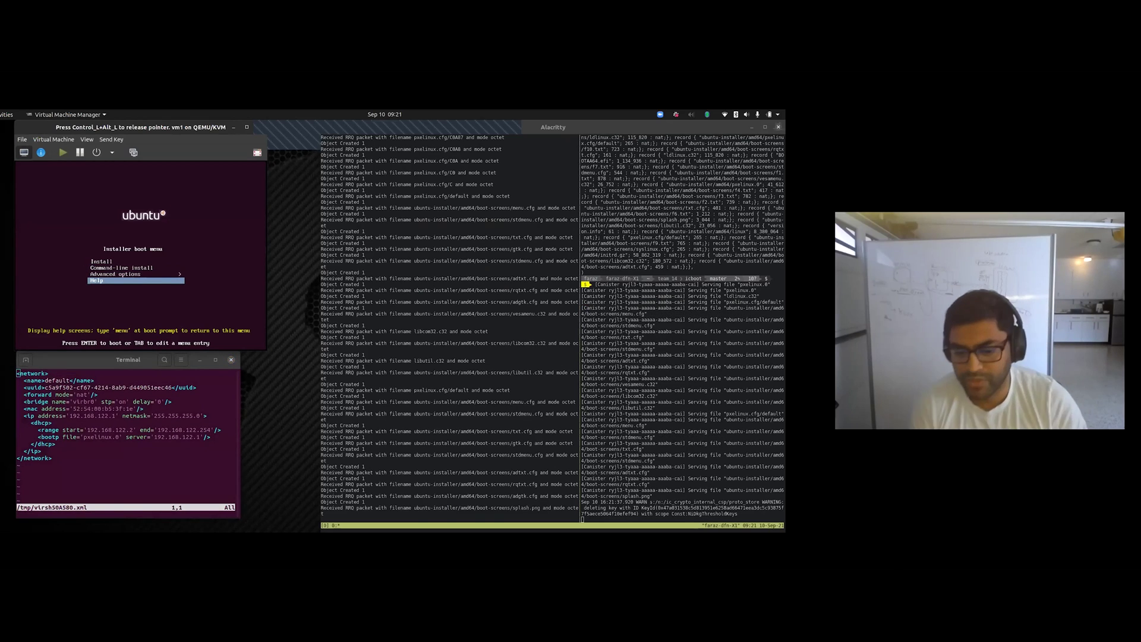